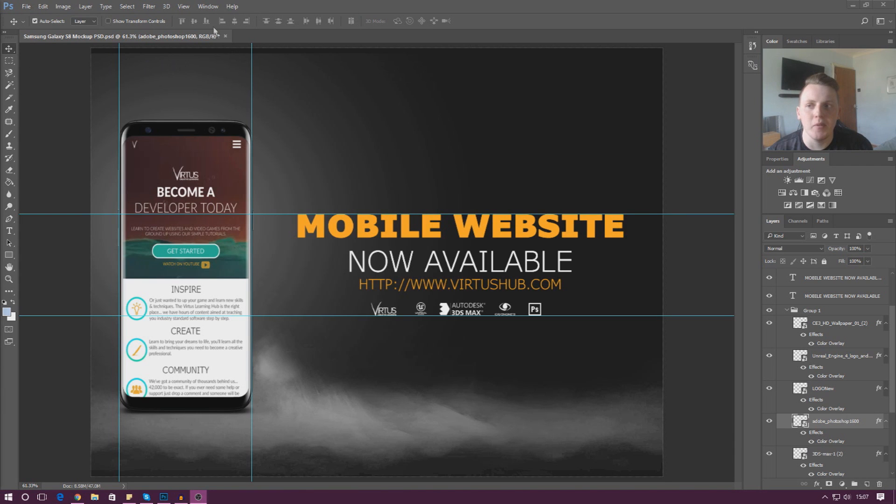
Show the rulers around the Samsung Galaxy S8 mockup document
{"action": "left_click", "coordinate": [208, 6]}
{"action": "mouse_move", "coordinate": [184, 6]}
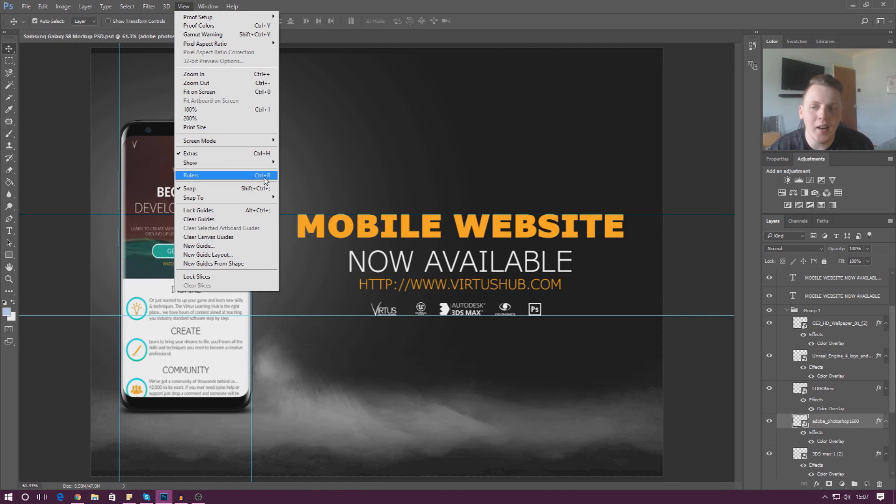
{"action": "left_click", "coordinate": [265, 180]}
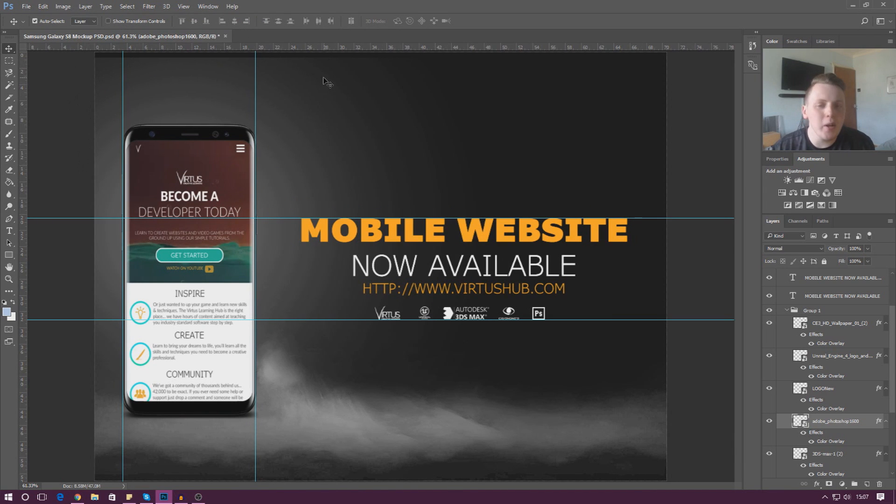
Check whether Smart Guides are enabled among the extras that can be shown
{"action": "left_click", "coordinate": [208, 6]}
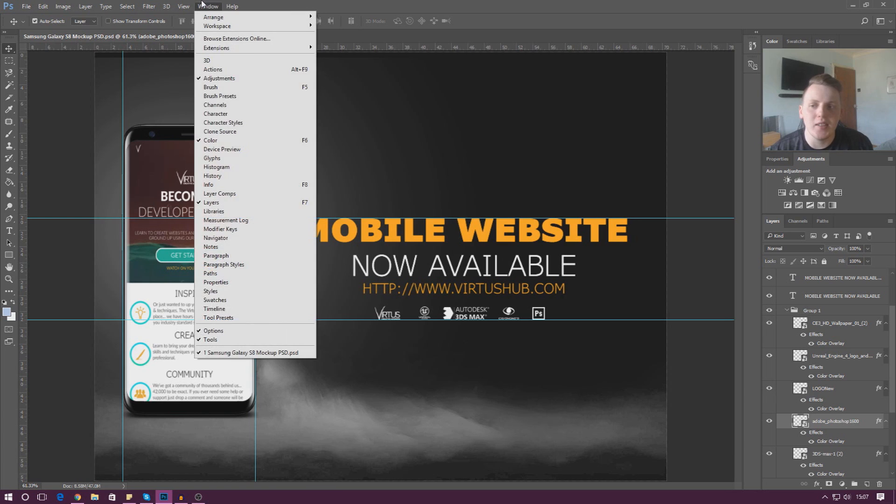
{"action": "mouse_move", "coordinate": [183, 6]}
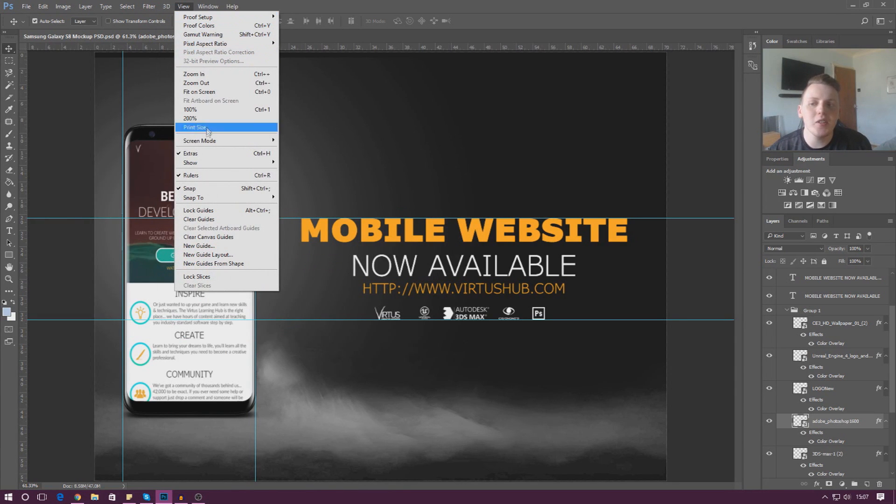
{"action": "mouse_move", "coordinate": [198, 163]}
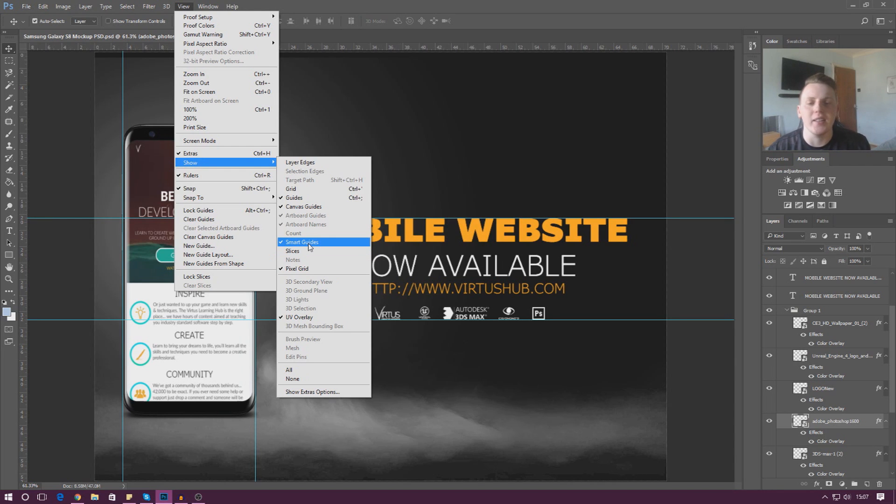
{"action": "left_click", "coordinate": [440, 127]}
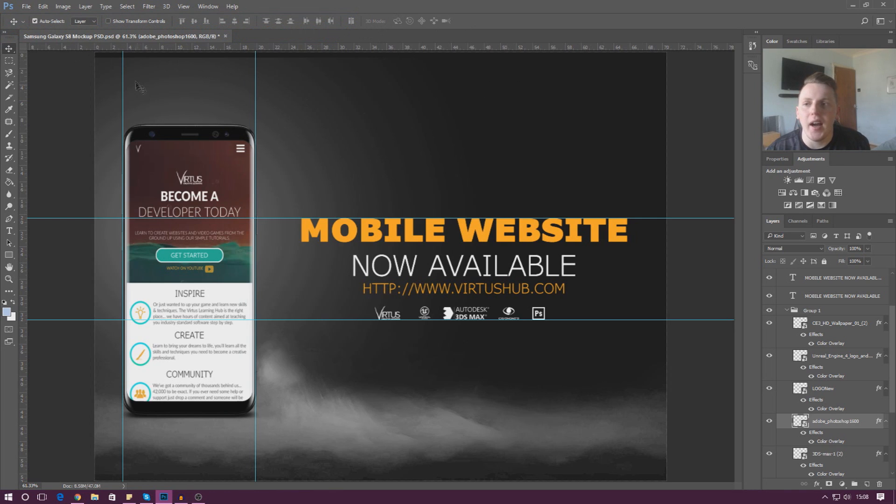
Place a vertical guide at about 22 cm on the horizontal ruler, between the phone and the headline text
{"action": "right_click", "coordinate": [666, 48]}
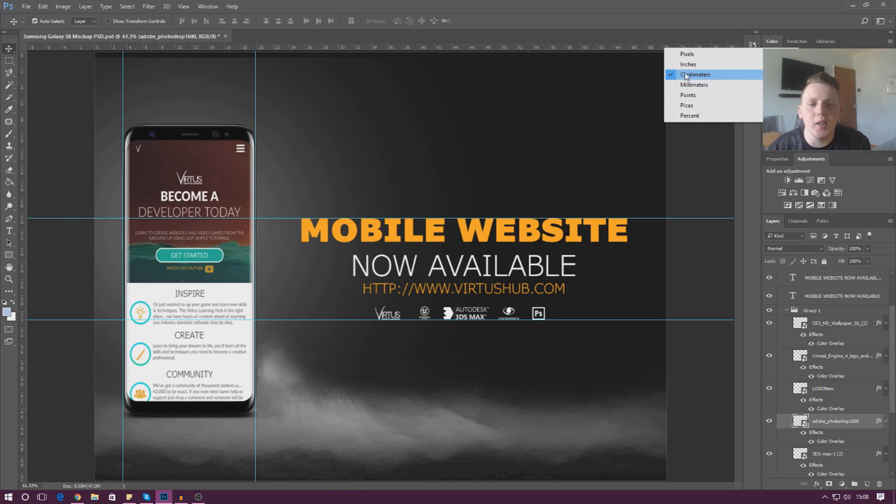
{"action": "left_click", "coordinate": [94, 49]}
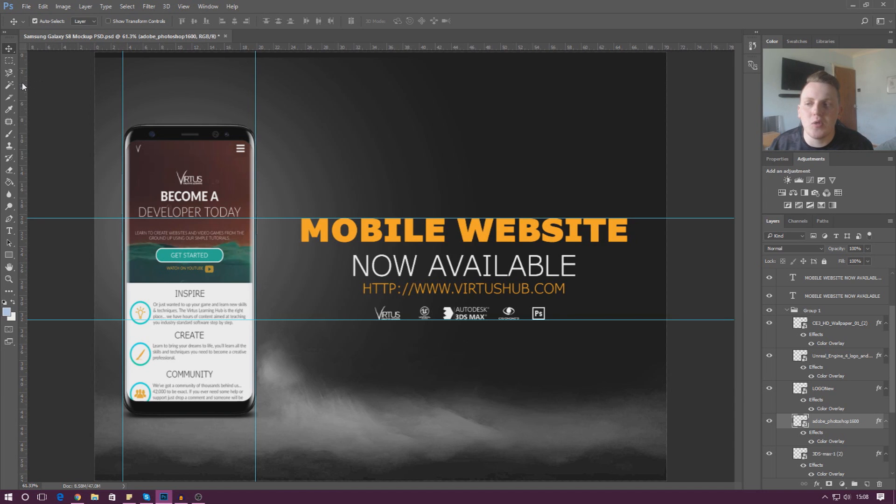
{"action": "left_click_drag", "start_coordinate": [23, 82], "coordinate": [272, 83]}
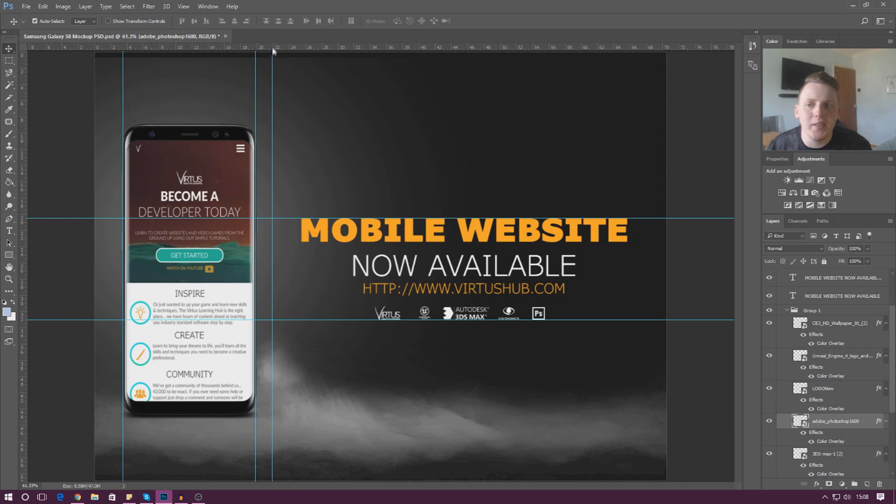
Duplicate the MOBILE WEBSITE NOW AVAILABLE text, snap the copy's left edge to the new vertical guide, and delete the copy
{"action": "left_click", "coordinate": [331, 231]}
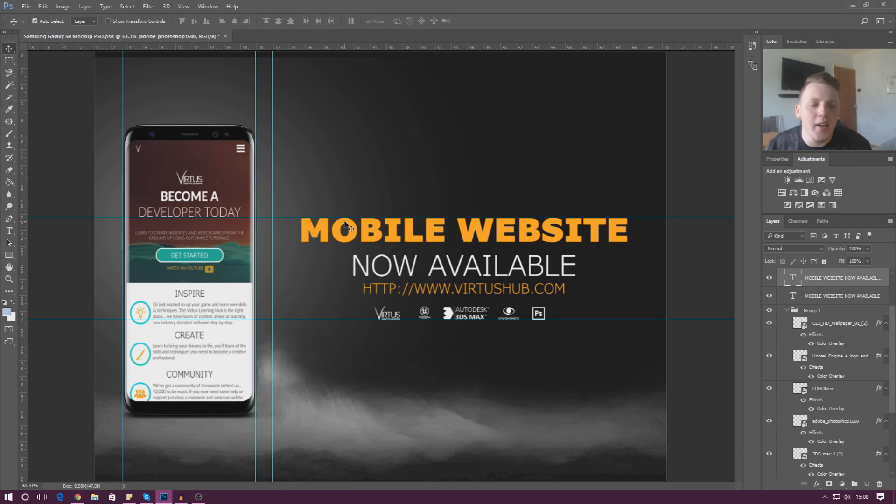
{"action": "left_click_drag", "start_coordinate": [528, 242], "coordinate": [502, 220]}
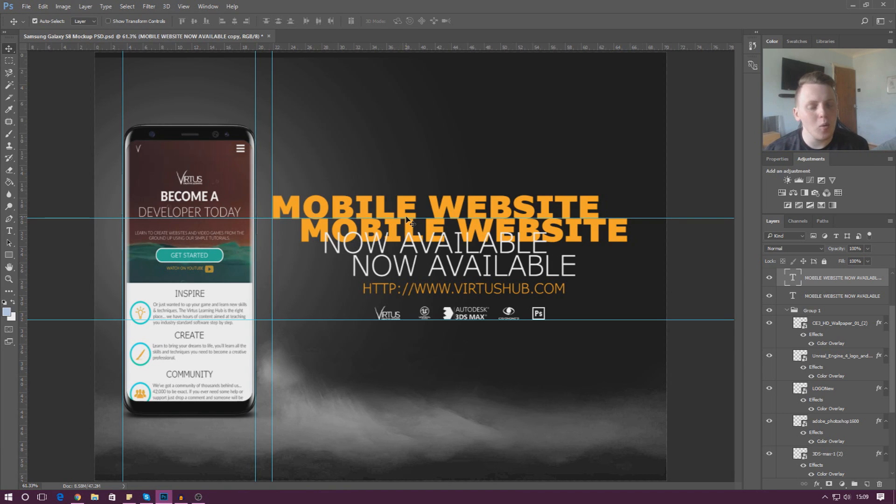
{"action": "mouse_move", "coordinate": [280, 209]}
{"action": "left_mouse_down"}
{"action": "mouse_move", "coordinate": [373, 110]}
{"action": "mouse_move", "coordinate": [307, 150]}
{"action": "mouse_move", "coordinate": [279, 206]}
{"action": "left_mouse_up"}
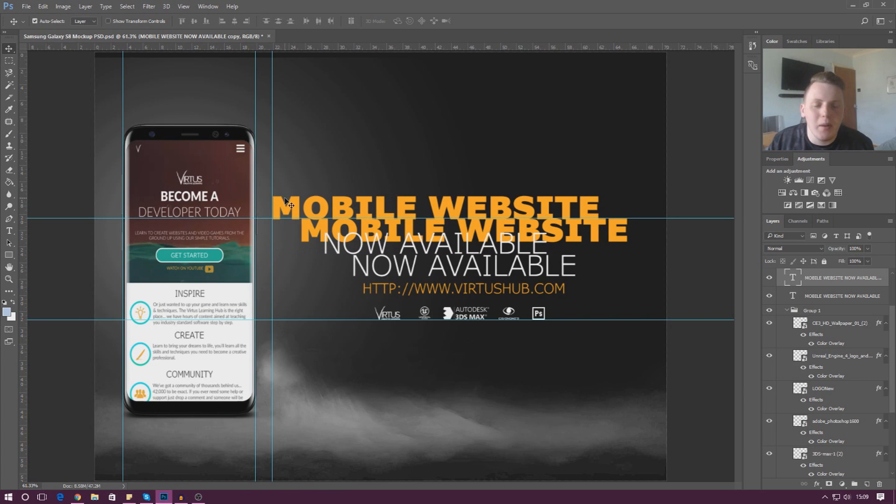
{"action": "mouse_move", "coordinate": [288, 209]}
{"action": "left_mouse_down"}
{"action": "mouse_move", "coordinate": [338, 174]}
{"action": "mouse_move", "coordinate": [276, 226]}
{"action": "mouse_move", "coordinate": [285, 208]}
{"action": "left_mouse_up"}
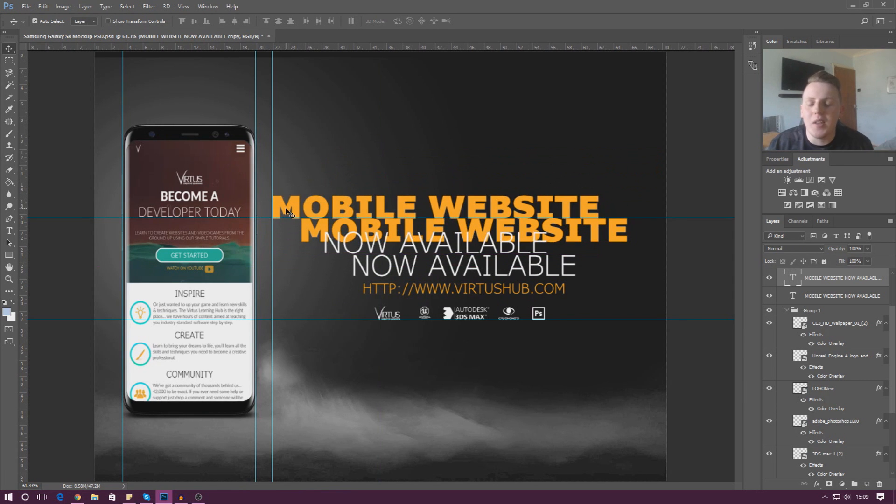
{"action": "key", "text": "Delete"}
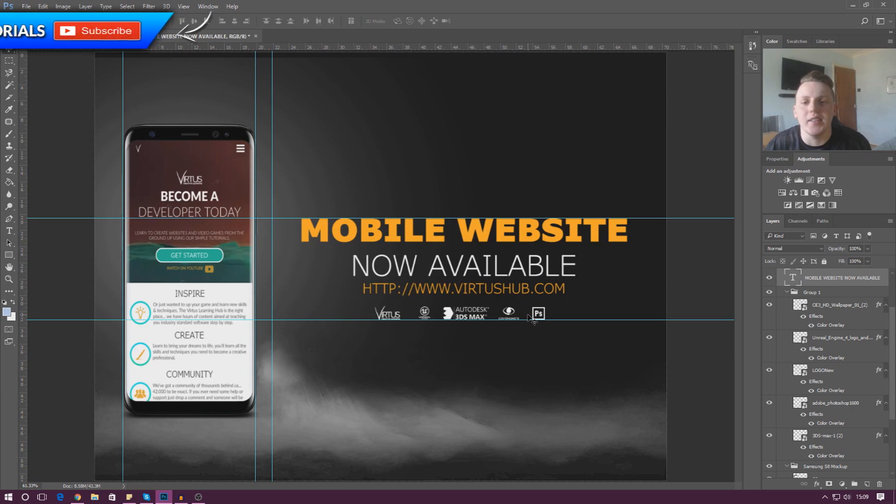
Switch the ruler units to inches, followed by pixels
{"action": "right_click", "coordinate": [591, 51]}
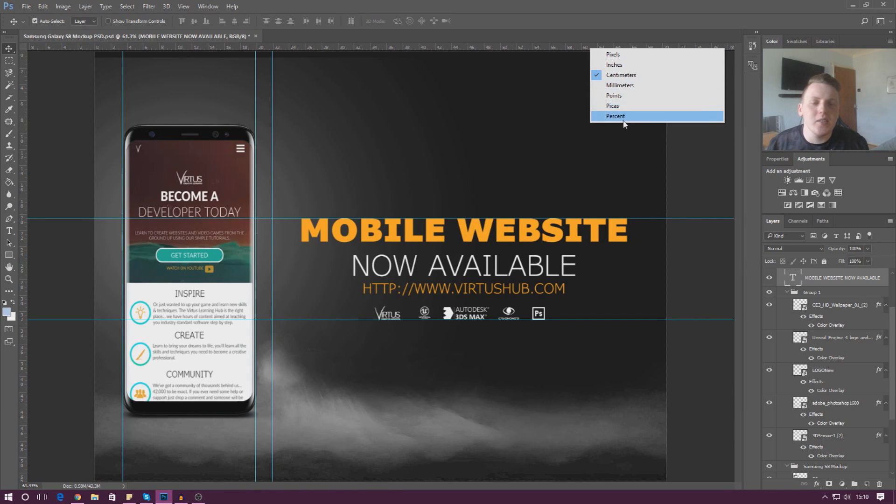
{"action": "left_click", "coordinate": [626, 68]}
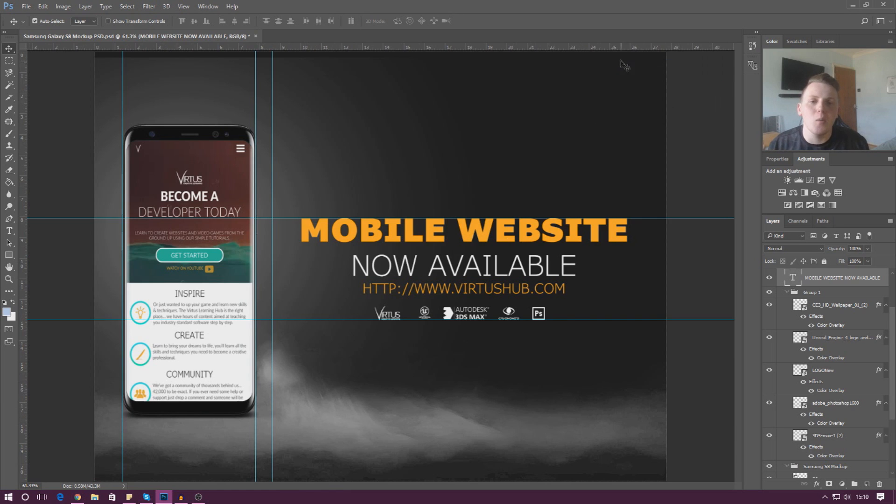
{"action": "right_click", "coordinate": [621, 47]}
{"action": "left_click", "coordinate": [630, 51]}
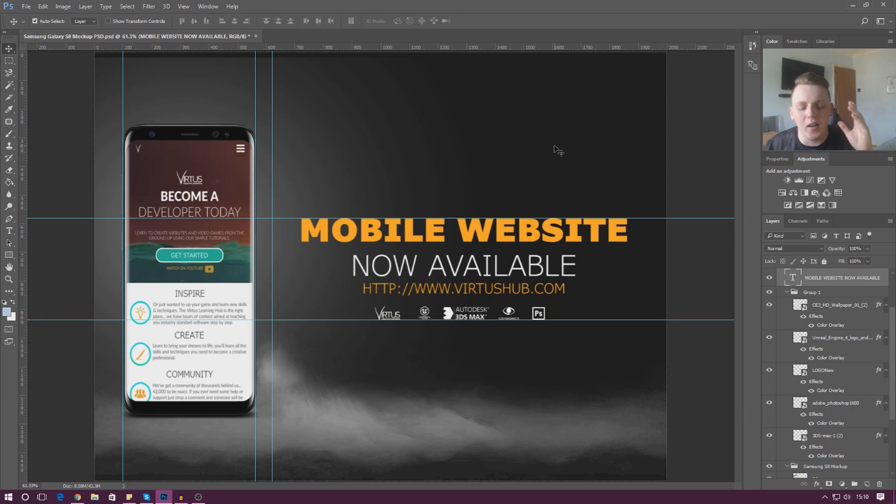
{"action": "right_click", "coordinate": [574, 46]}
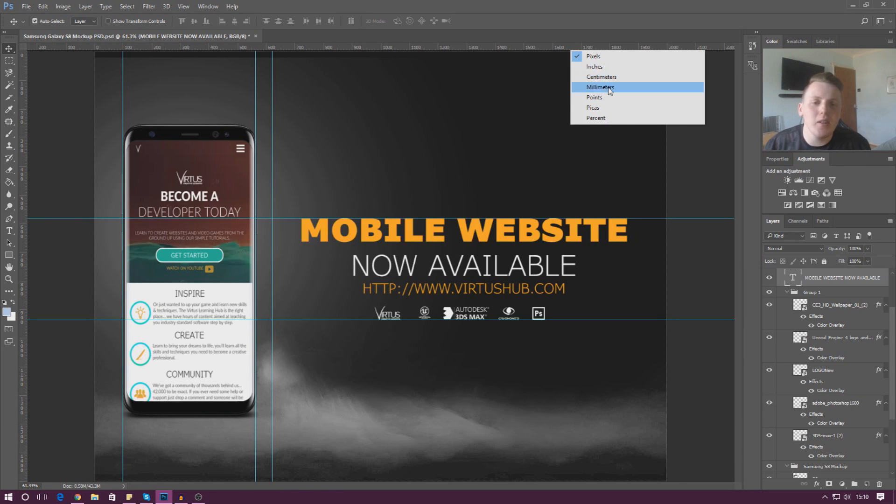
{"action": "left_click", "coordinate": [543, 51]}
{"action": "right_click", "coordinate": [542, 49]}
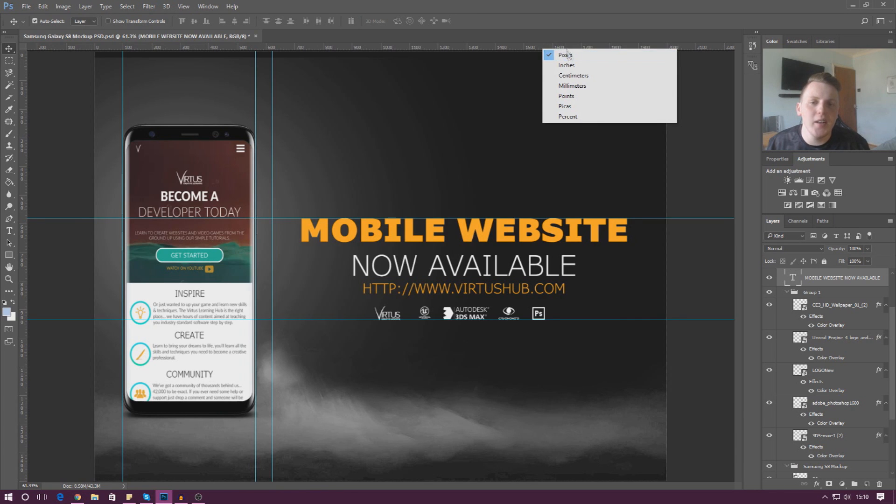
{"action": "left_click", "coordinate": [559, 18]}
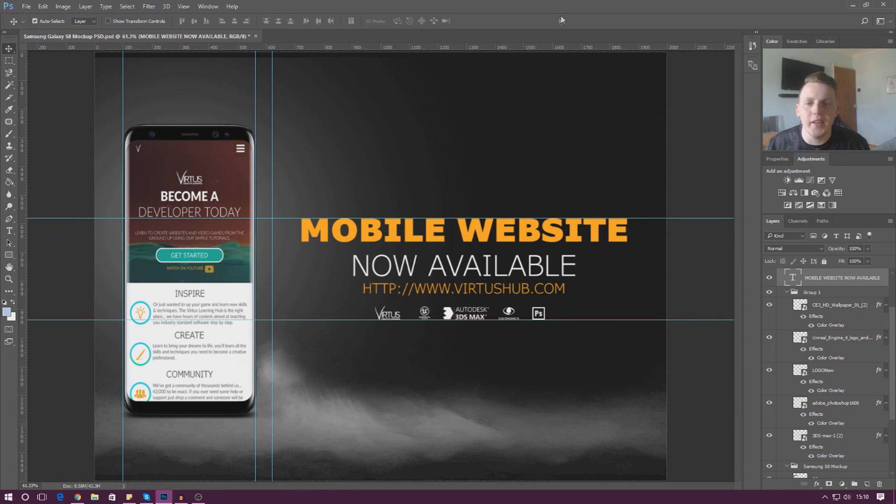
Open the Units & Rulers preferences and review the available ruler units
{"action": "left_click", "coordinate": [43, 6]}
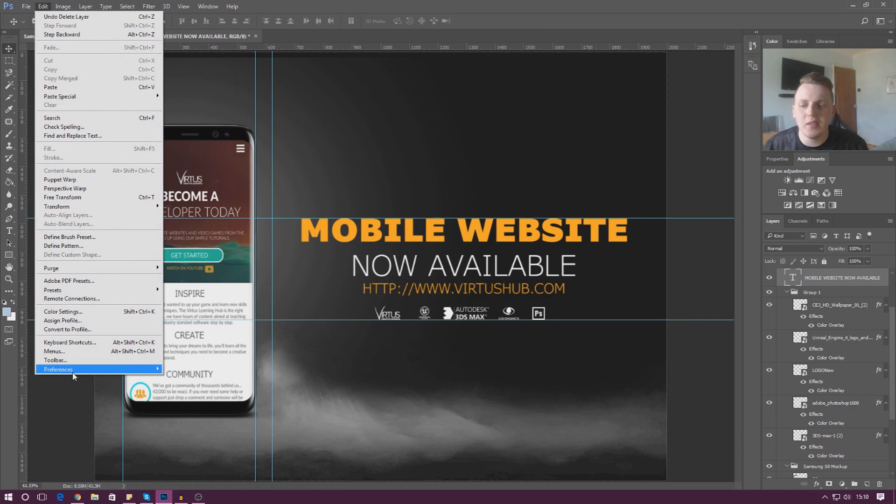
{"action": "mouse_move", "coordinate": [74, 374]}
{"action": "left_click", "coordinate": [211, 214]}
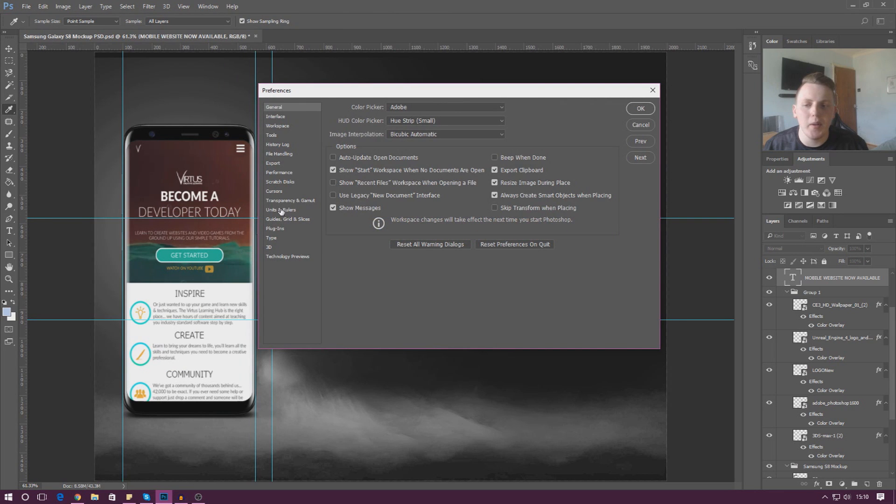
{"action": "left_click", "coordinate": [282, 211]}
{"action": "left_click", "coordinate": [382, 119]}
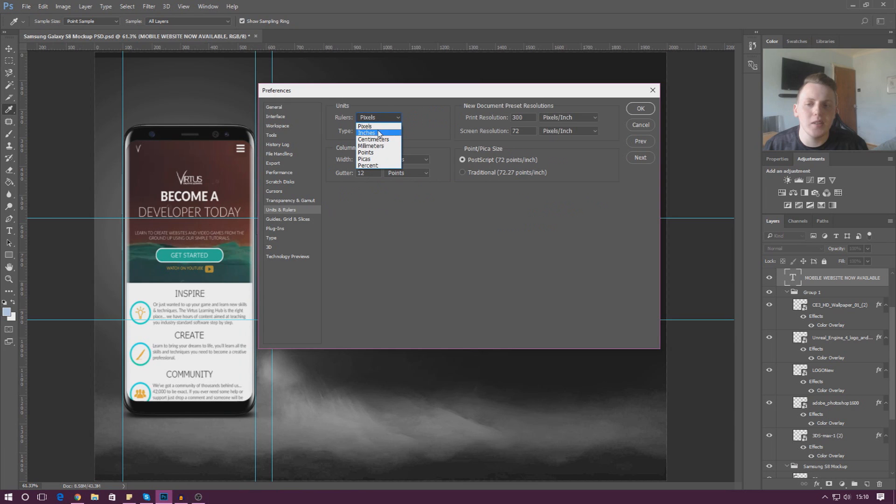
{"action": "left_click", "coordinate": [389, 111]}
{"action": "left_click_drag", "start_coordinate": [400, 91], "coordinate": [393, 109]}
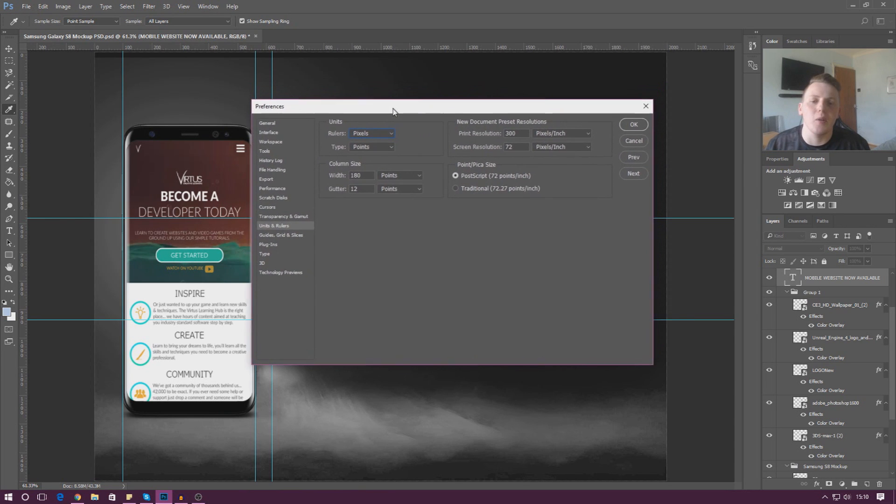
{"action": "left_click", "coordinate": [633, 126]}
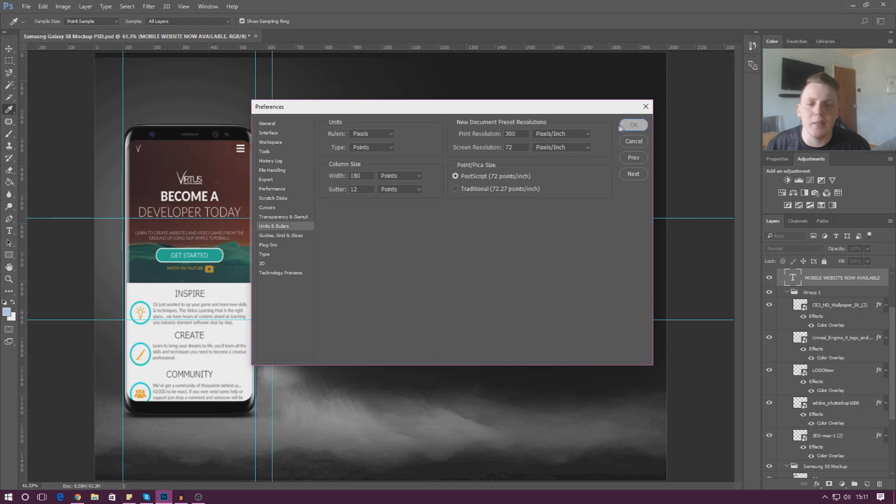
Set the rulers preference to centimeters, apply it, and check the active unit on the ruler
{"action": "left_click", "coordinate": [389, 136]}
{"action": "left_click", "coordinate": [388, 135]}
{"action": "left_click", "coordinate": [387, 135]}
{"action": "left_click", "coordinate": [386, 135]}
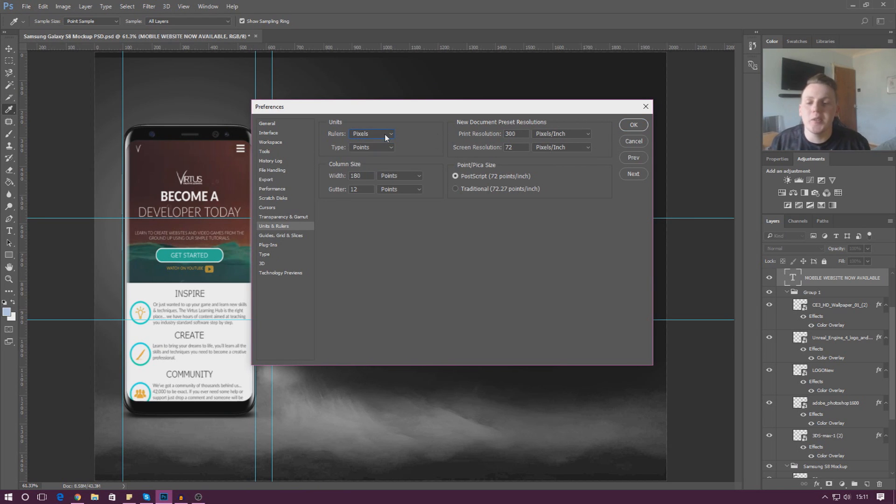
{"action": "left_click", "coordinate": [387, 137]}
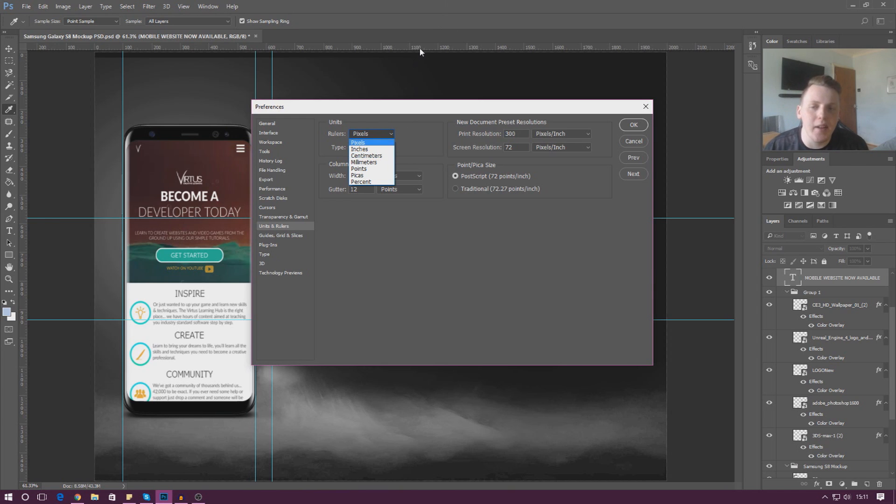
{"action": "left_click", "coordinate": [374, 156]}
{"action": "left_click", "coordinate": [632, 125]}
{"action": "key", "text": "v"}
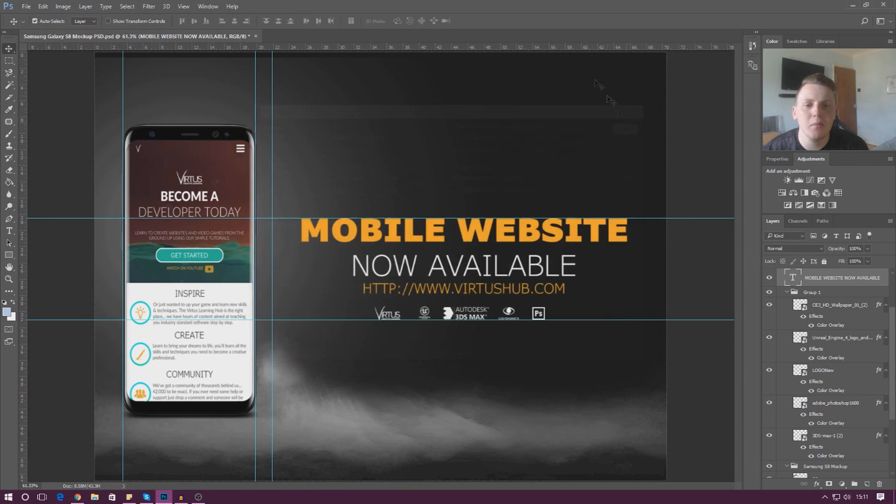
{"action": "right_click", "coordinate": [575, 47]}
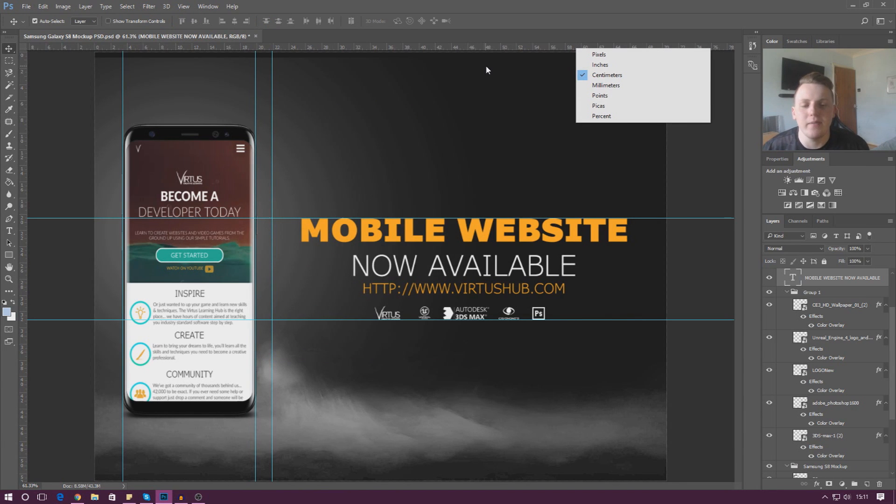
{"action": "left_click", "coordinate": [432, 154]}
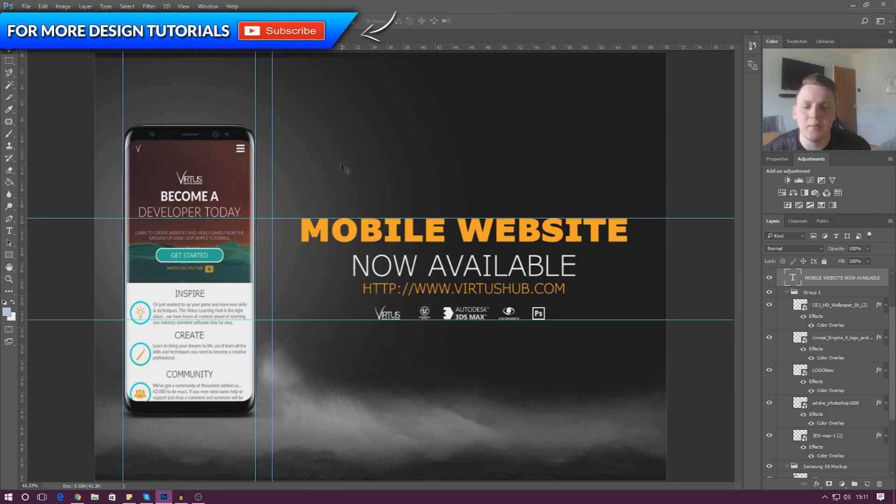
Duplicate the adobe_photoshop1600 logo layer and move the copy about 23 cm left and 24 cm up, aligned by Smart Guides
{"action": "left_click", "coordinate": [208, 6]}
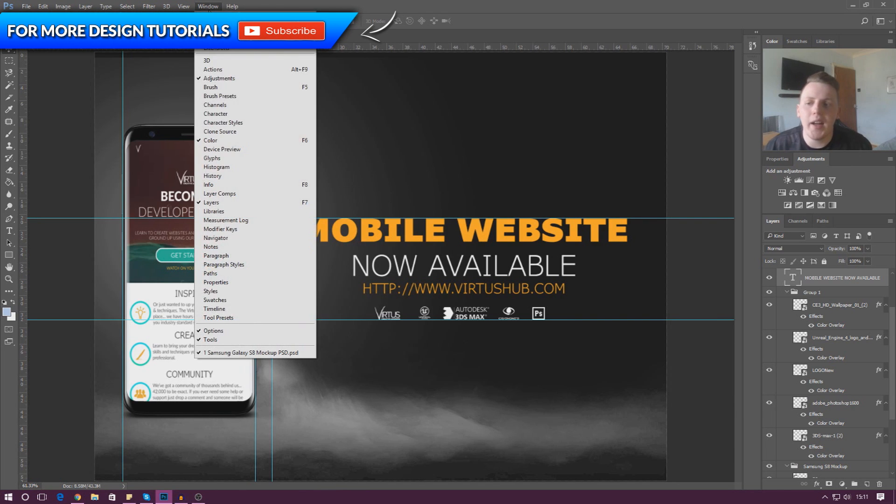
{"action": "mouse_move", "coordinate": [184, 6]}
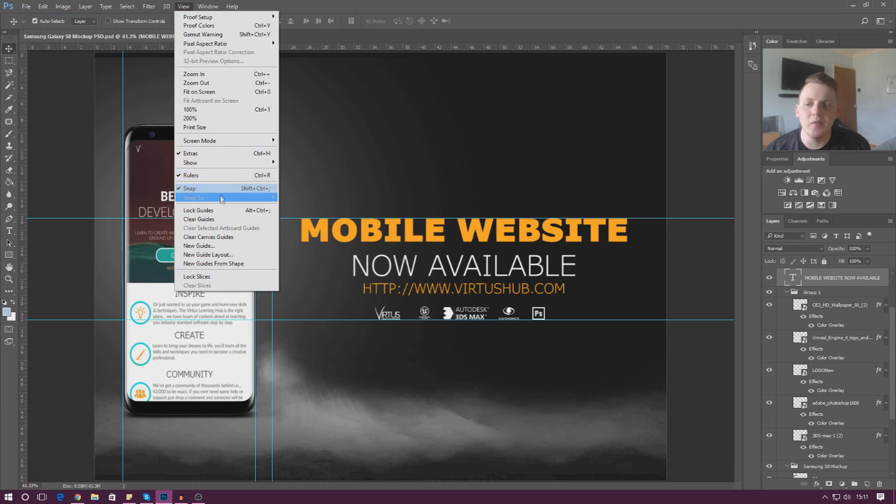
{"action": "mouse_move", "coordinate": [212, 167]}
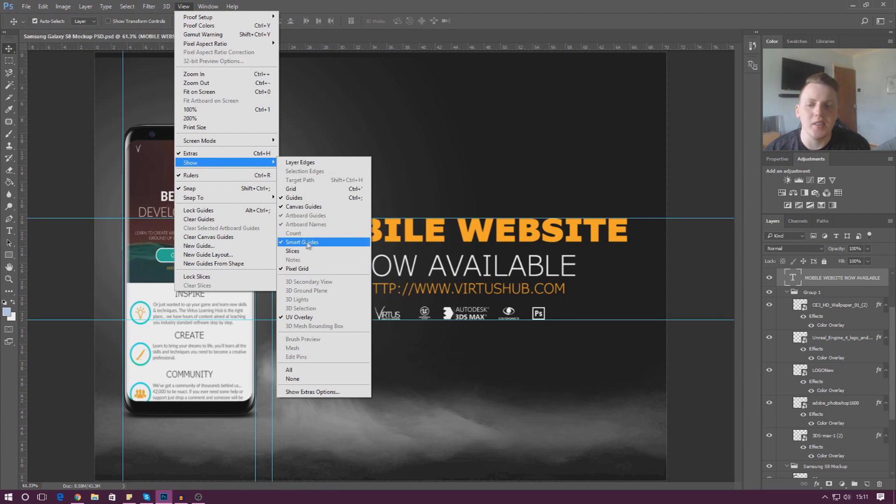
{"action": "left_click", "coordinate": [531, 319]}
{"action": "left_click", "coordinate": [544, 314]}
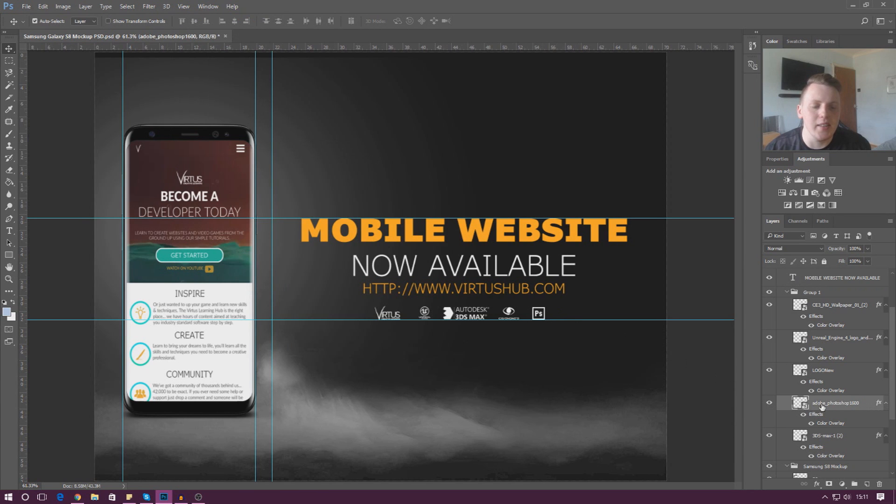
{"action": "right_click", "coordinate": [822, 406]}
{"action": "left_click", "coordinate": [721, 60]}
{"action": "key", "text": "Return"}
{"action": "left_click_drag", "start_coordinate": [539, 318], "coordinate": [346, 123]}
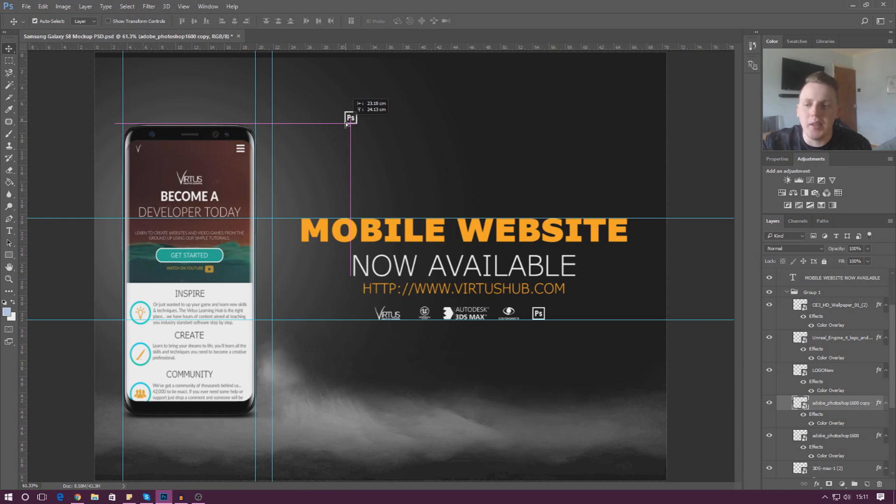
Reposition the Photoshop logo copy level with the phone's top edge, about 21.5 cm left and 24 cm up from the original logo
{"action": "mouse_move", "coordinate": [346, 123]}
{"action": "left_mouse_down"}
{"action": "mouse_move", "coordinate": [339, 130]}
{"action": "mouse_move", "coordinate": [363, 117]}
{"action": "mouse_move", "coordinate": [373, 150]}
{"action": "mouse_move", "coordinate": [366, 284]}
{"action": "mouse_move", "coordinate": [560, 328]}
{"action": "mouse_move", "coordinate": [481, 304]}
{"action": "mouse_move", "coordinate": [438, 168]}
{"action": "mouse_move", "coordinate": [360, 121]}
{"action": "left_mouse_up"}
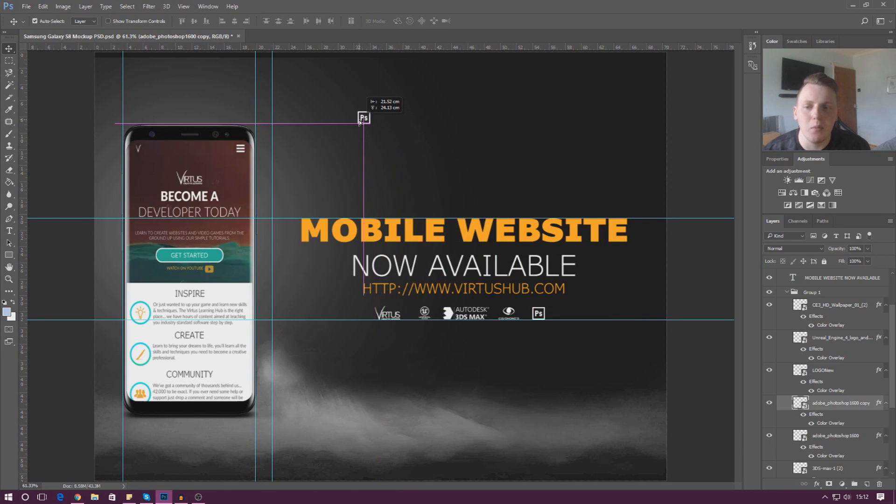
{"action": "left_click_drag", "start_coordinate": [360, 121], "coordinate": [360, 121]}
Duplicate the adobe_photoshop1600 copy layer and place the new logo about 3 cm to the right of the first copy, level with it
{"action": "right_click", "coordinate": [816, 406]}
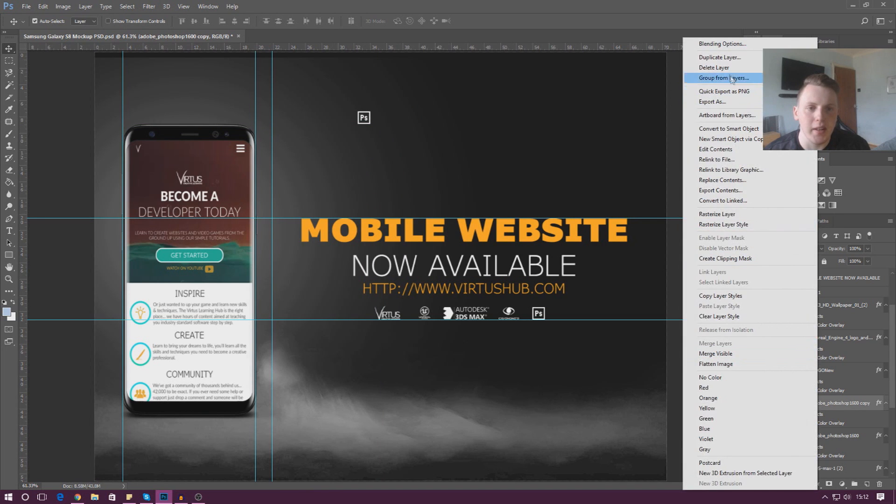
{"action": "left_click", "coordinate": [719, 57]}
{"action": "key", "text": "Return"}
{"action": "left_click", "coordinate": [364, 121]}
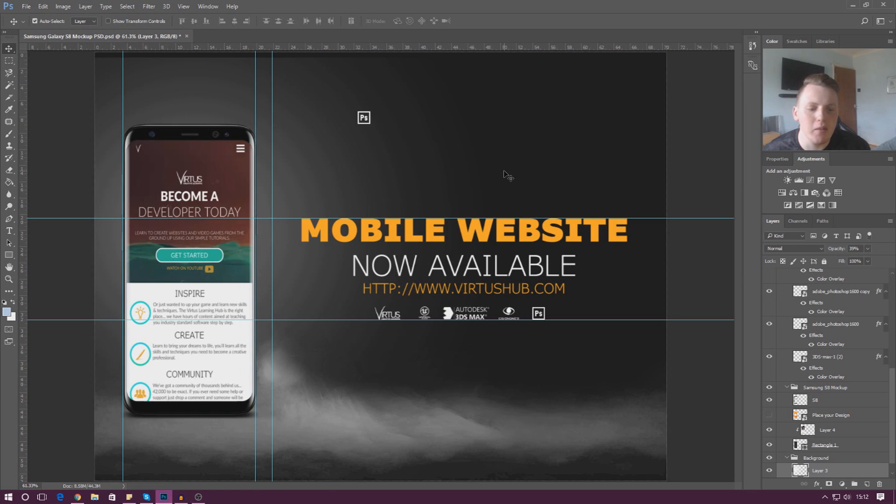
{"action": "scroll", "coordinate": [828, 428], "scroll_direction": "down", "scroll_amount": 1}
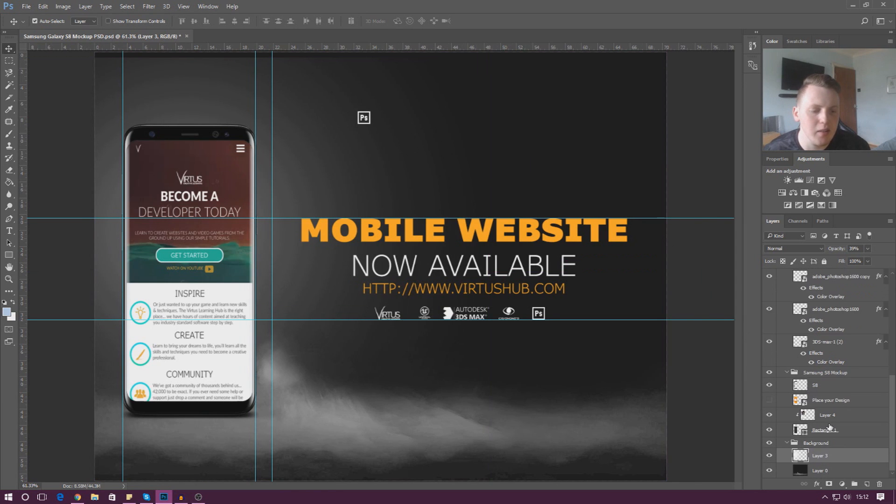
{"action": "scroll", "coordinate": [830, 427], "scroll_direction": "up", "scroll_amount": 5}
{"action": "left_click", "coordinate": [826, 342]}
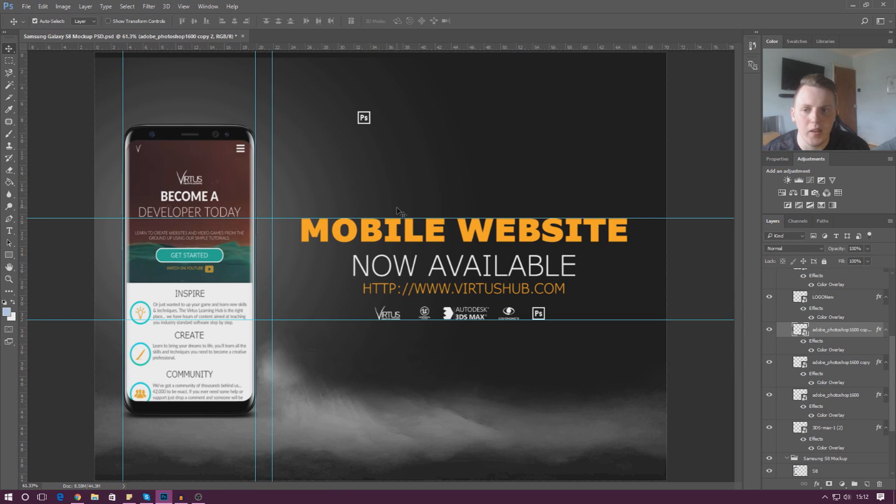
{"action": "left_click_drag", "start_coordinate": [369, 122], "coordinate": [393, 124]}
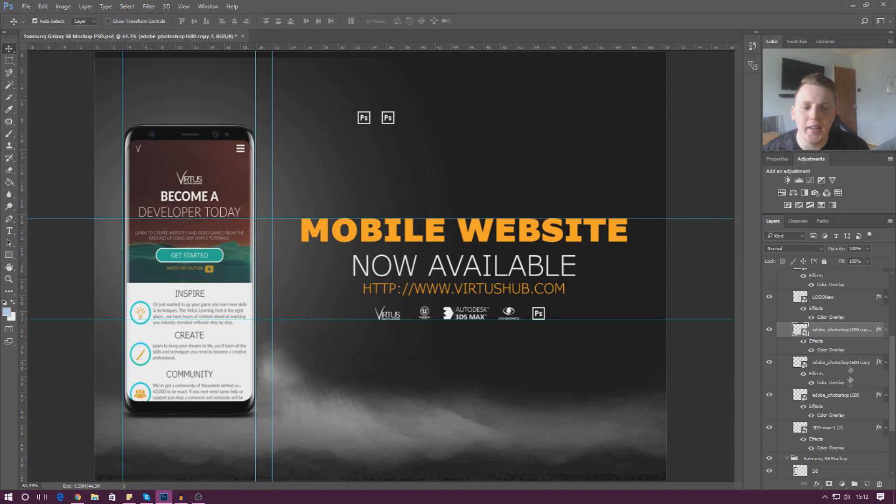
Duplicate the second logo copy and move the duplicate about 2.9 cm right, using Smart Guides to space the three logos equally
{"action": "right_click", "coordinate": [835, 332]}
{"action": "left_click", "coordinate": [734, 57]}
{"action": "key", "text": "Return"}
{"action": "left_click_drag", "start_coordinate": [393, 122], "coordinate": [417, 122]}
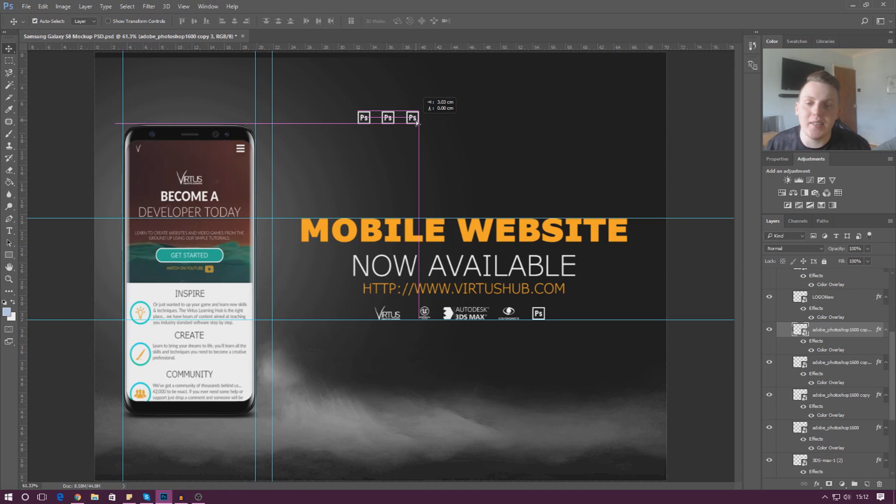
{"action": "left_click_drag", "start_coordinate": [417, 122], "coordinate": [417, 122]}
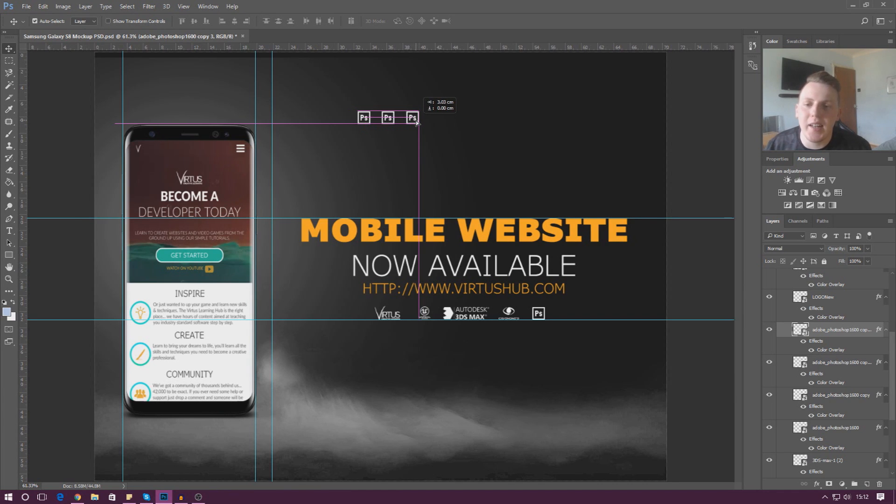
{"action": "left_click_drag", "start_coordinate": [417, 122], "coordinate": [414, 123]}
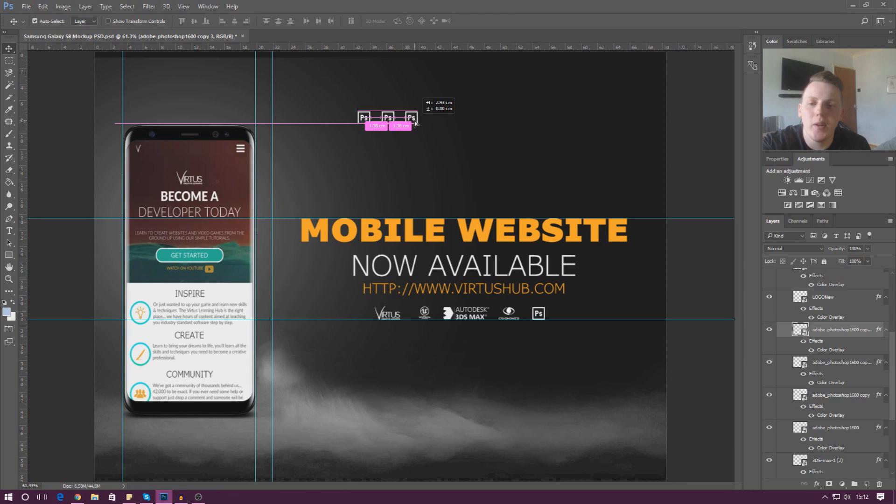
{"action": "left_click_drag", "start_coordinate": [415, 123], "coordinate": [415, 122]}
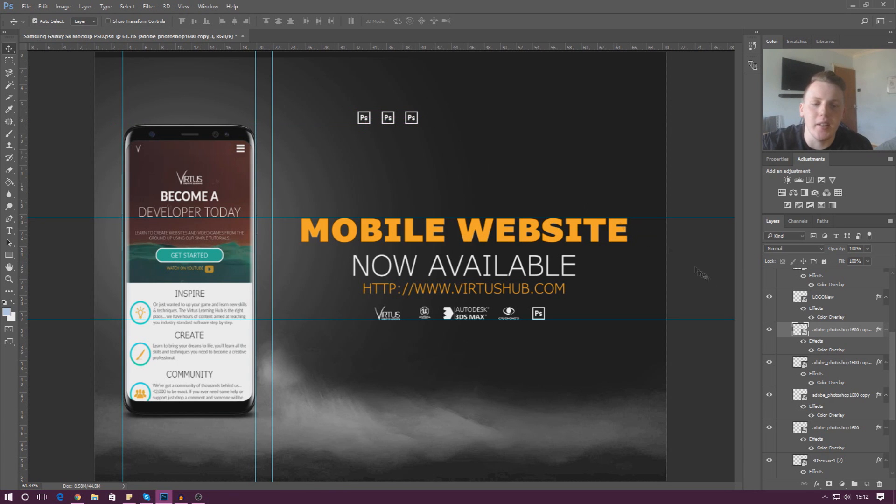
Duplicate the third logo copy and place it as the fourth logo in the row, level with the others and evenly spaced
{"action": "right_click", "coordinate": [812, 334]}
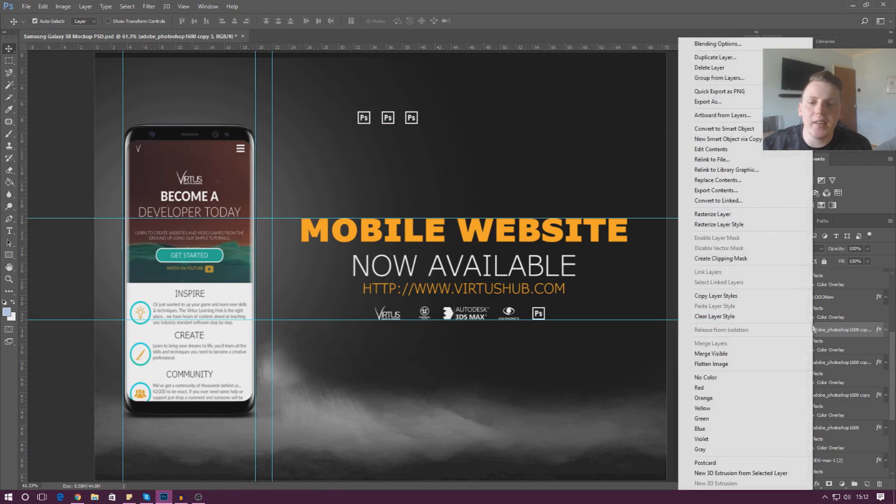
{"action": "left_click", "coordinate": [715, 57]}
{"action": "key", "text": "Return"}
{"action": "left_click_drag", "start_coordinate": [413, 120], "coordinate": [438, 121]}
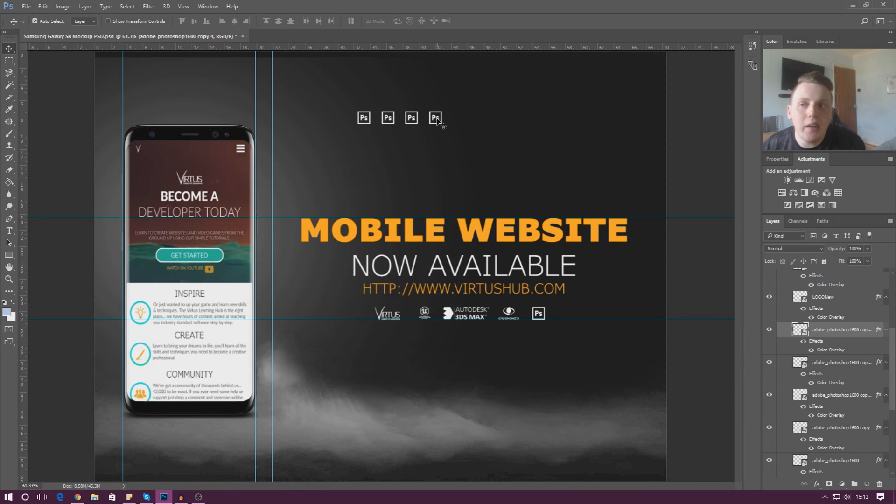
Turn off the display of Smart Guides
{"action": "left_click", "coordinate": [183, 6]}
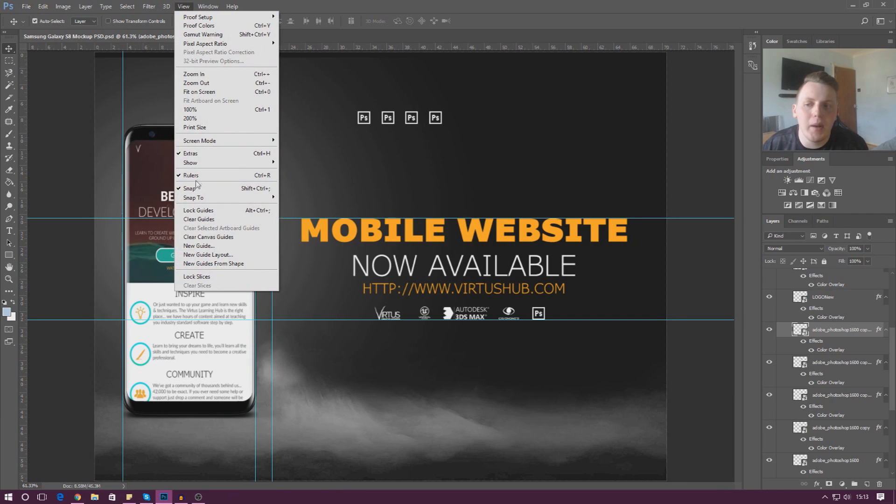
{"action": "mouse_move", "coordinate": [200, 163]}
{"action": "left_click", "coordinate": [311, 243]}
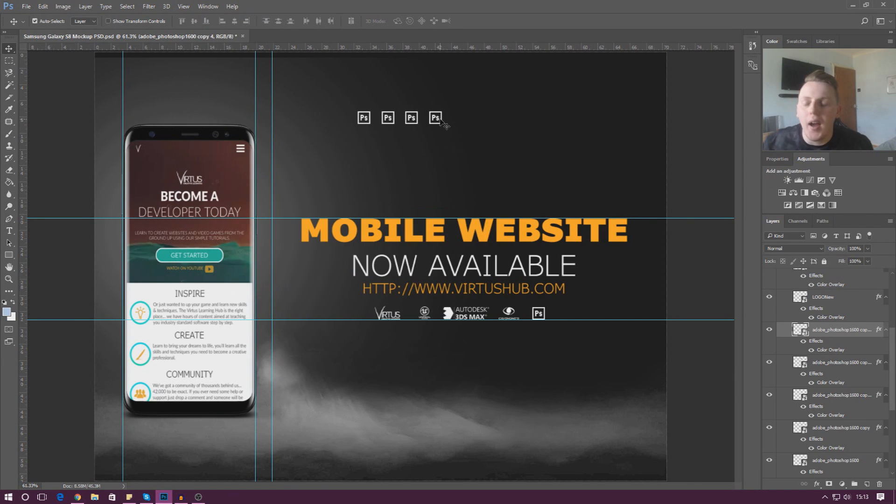